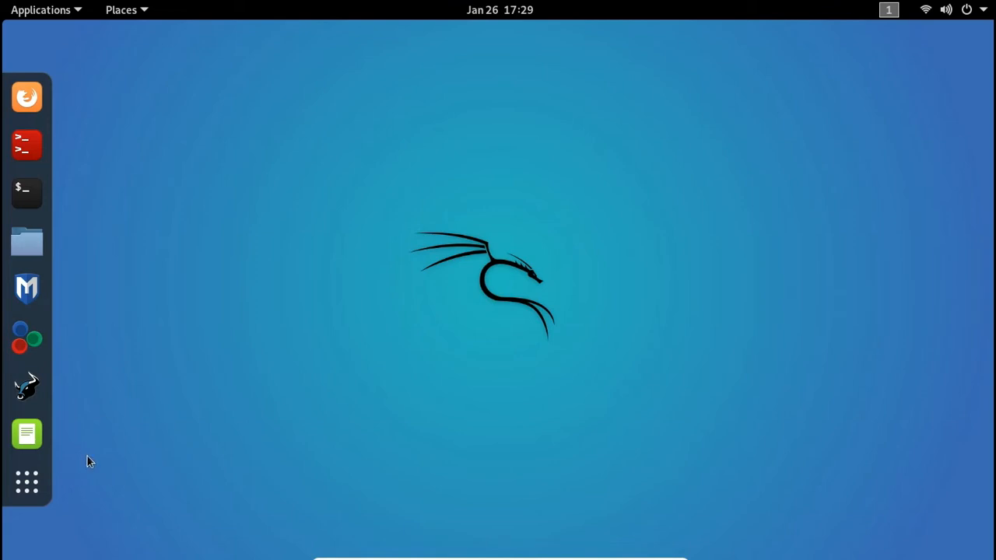
pyautogui.click(26, 190)
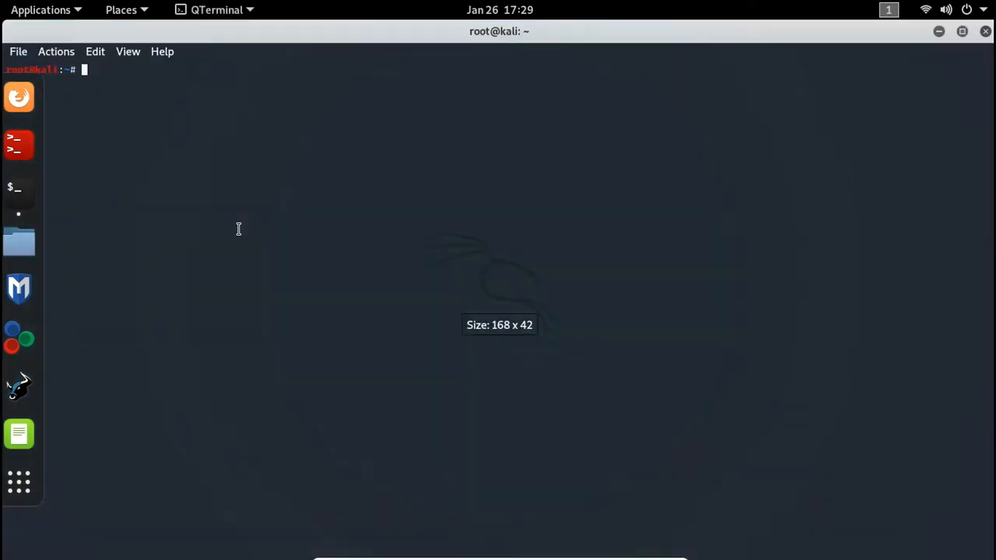
pyautogui.write('s')
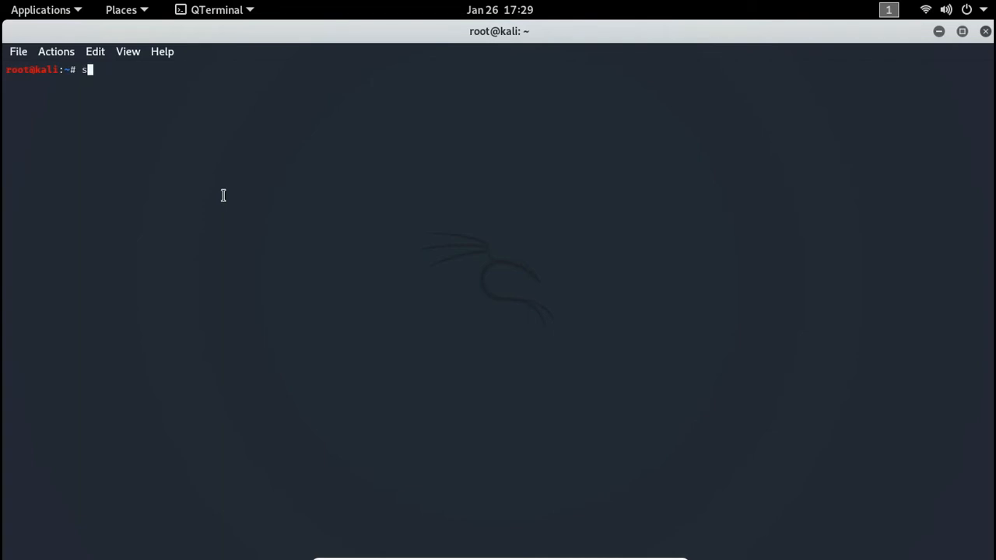
pyautogui.write('udo zenmap')
pyautogui.click(988, 34)
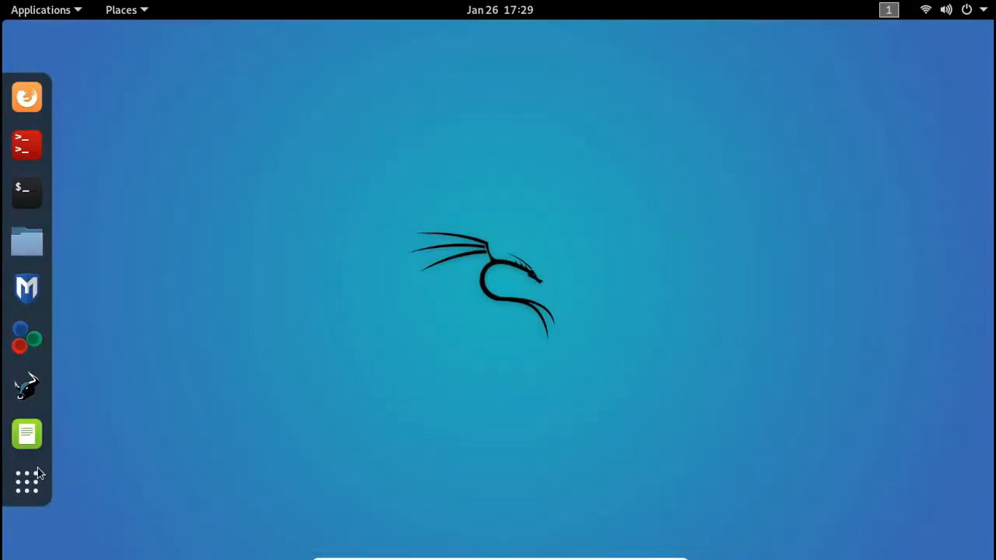
# - Search the installed applications for "zenm" and launch Zenmap (as root)
pyautogui.click(28, 482)
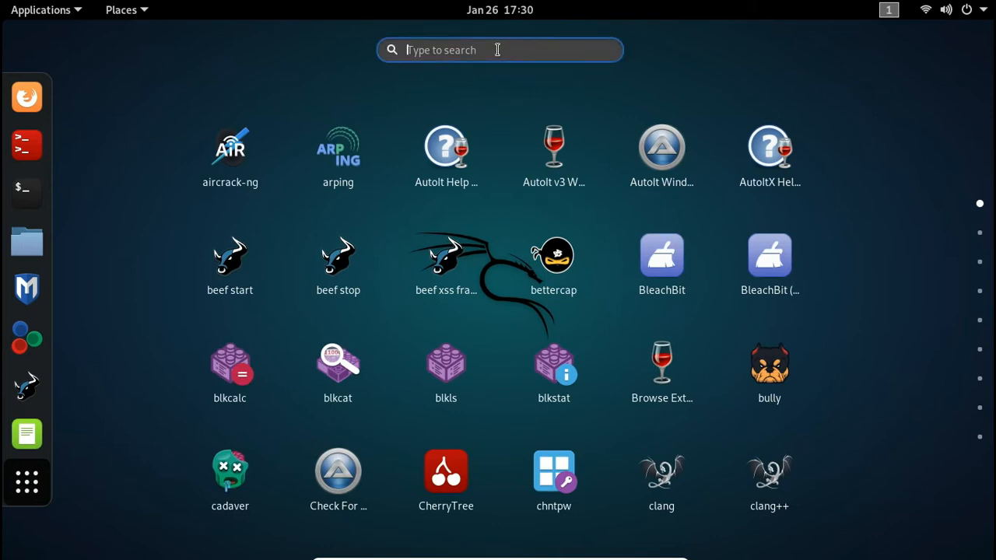
pyautogui.write('zenm')
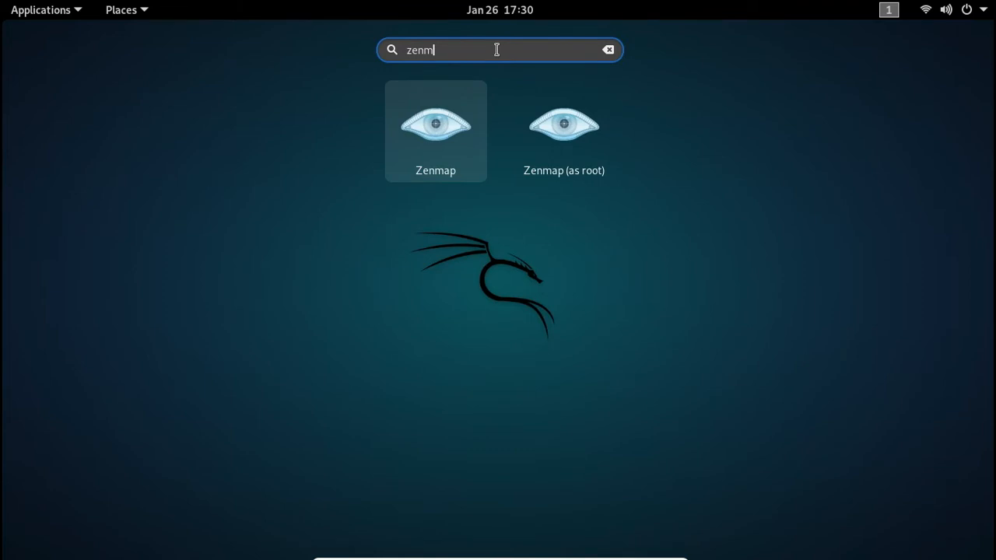
pyautogui.click(577, 139)
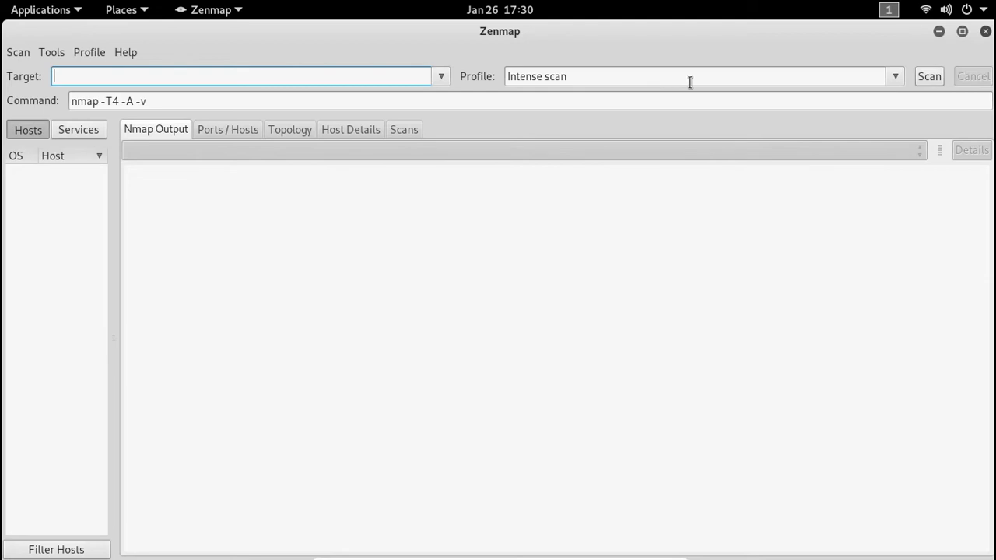
pyautogui.click(896, 78)
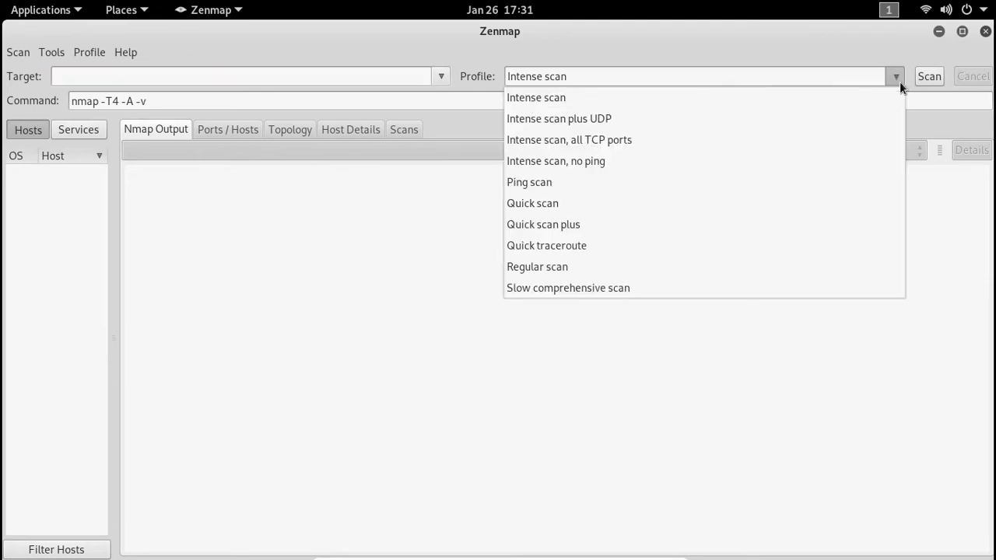
pyautogui.click(899, 81)
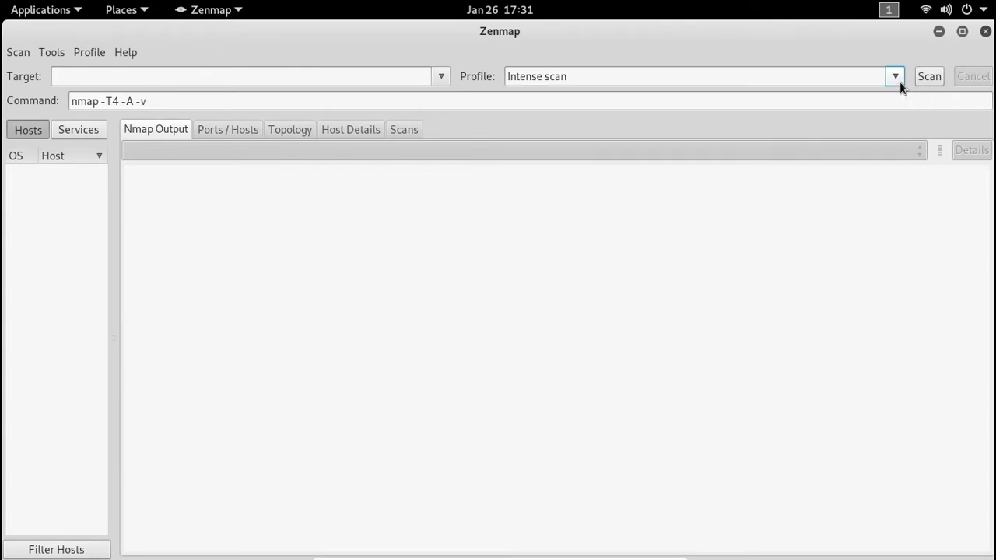
pyautogui.click(899, 81)
pyautogui.click(899, 81)
# - Set the scan target to the network range 192.168.1.1/24
pyautogui.click(259, 76)
pyautogui.write('192.')
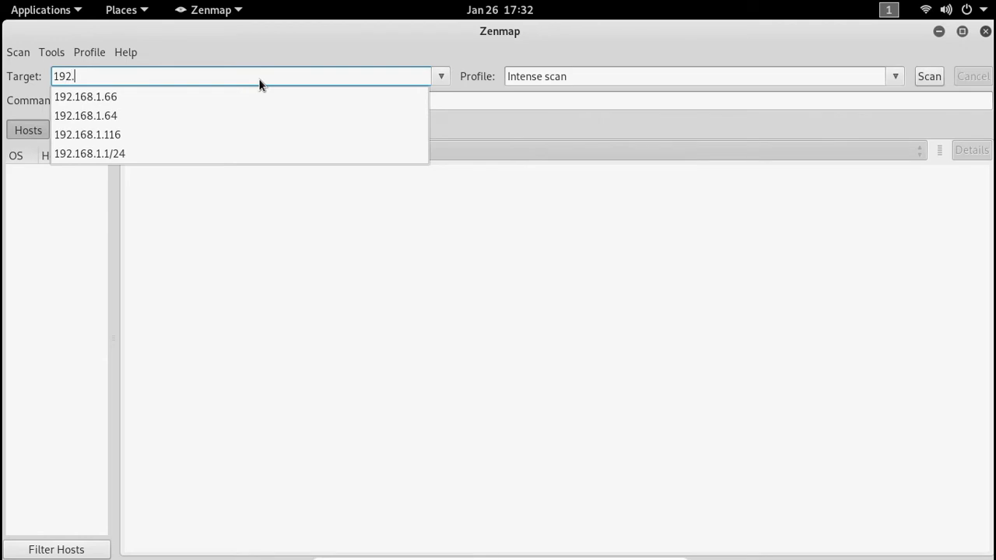
pyautogui.write('168.1.1')
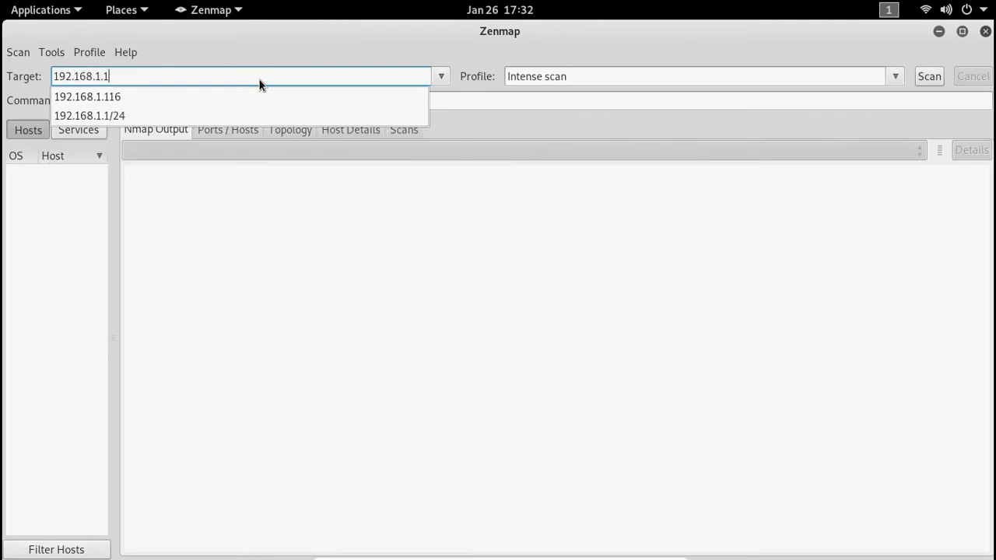
pyautogui.write('/24')
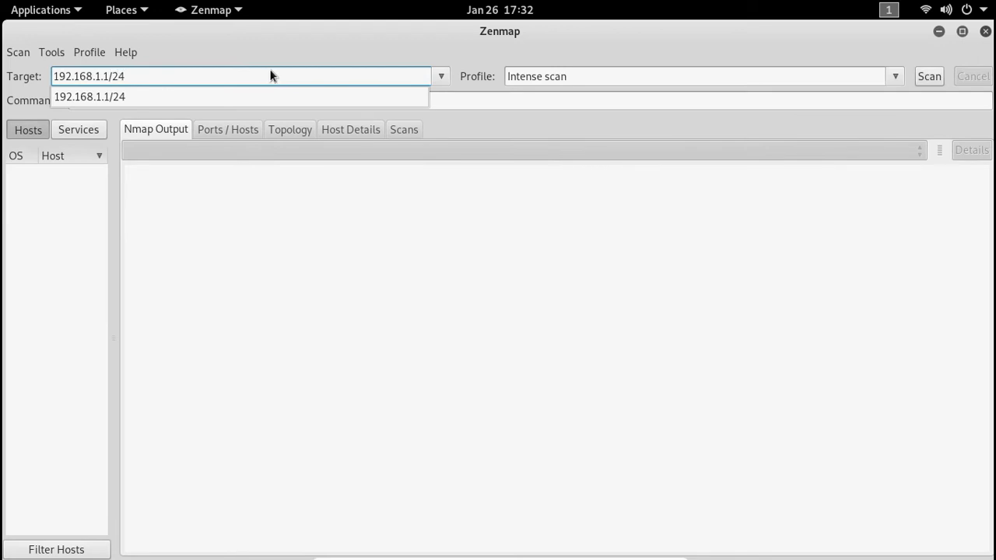
pyautogui.press('Return')
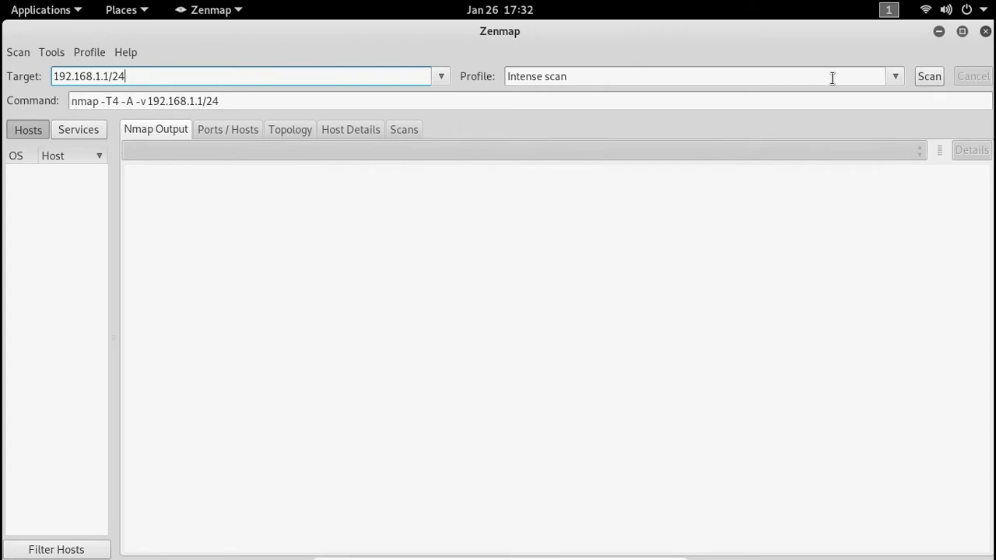
# - Choose the Ping scan profile for the 192.168.1.1/24 target and run the scan
pyautogui.click(895, 84)
pyautogui.click(677, 200)
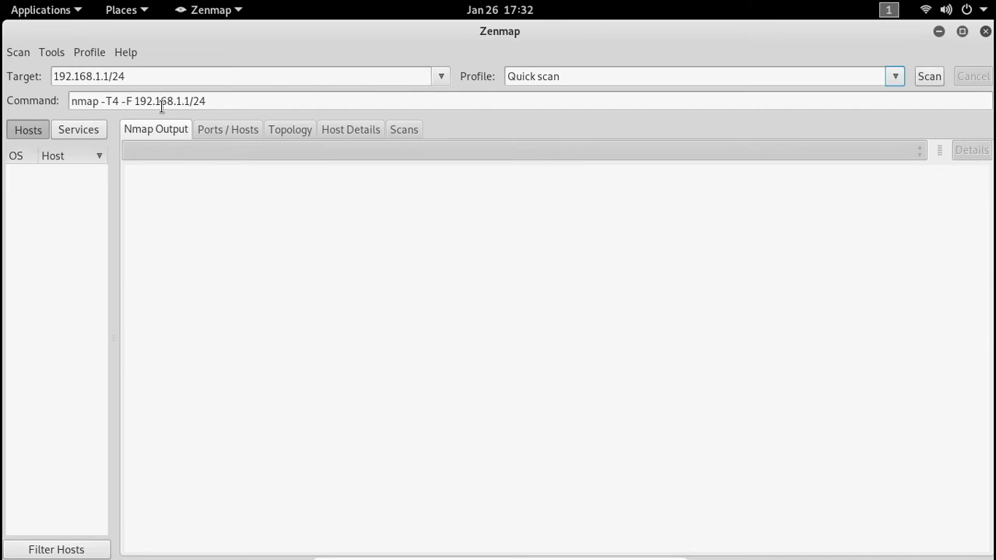
pyautogui.click(896, 77)
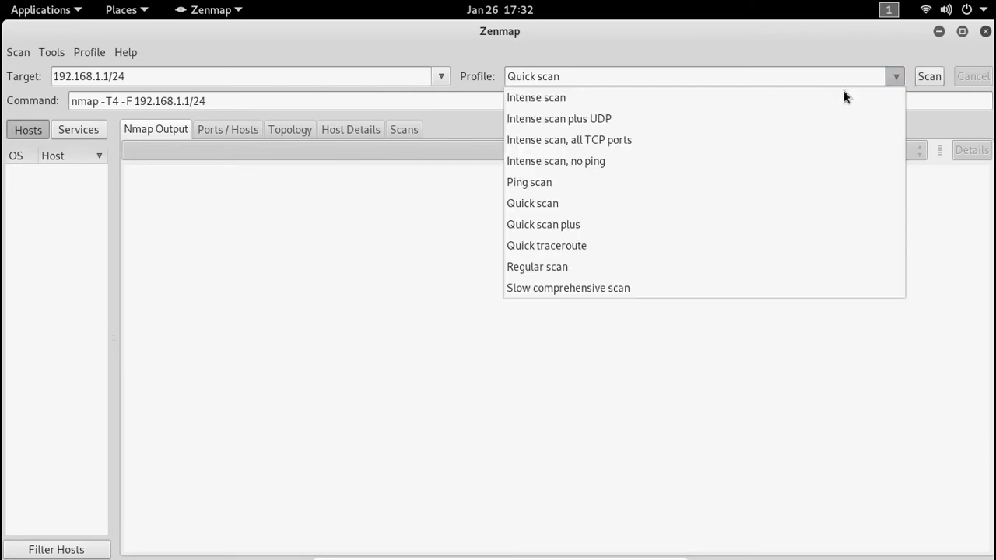
pyautogui.click(626, 183)
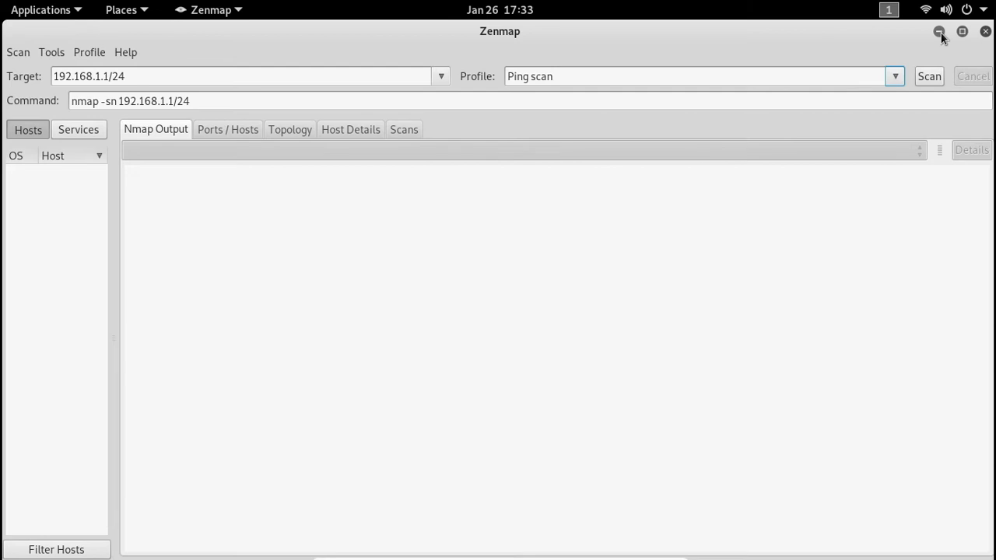
pyautogui.click(248, 77)
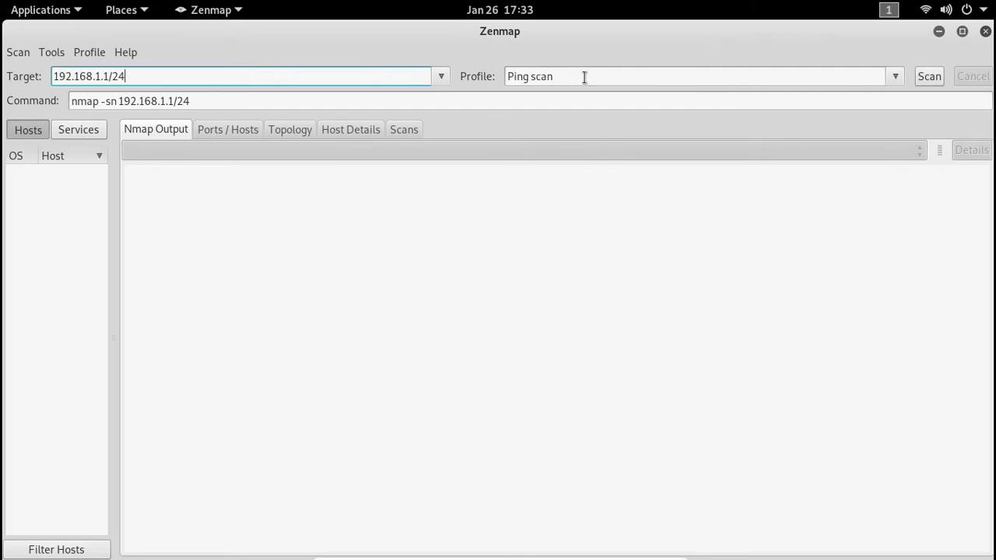
pyautogui.click(929, 78)
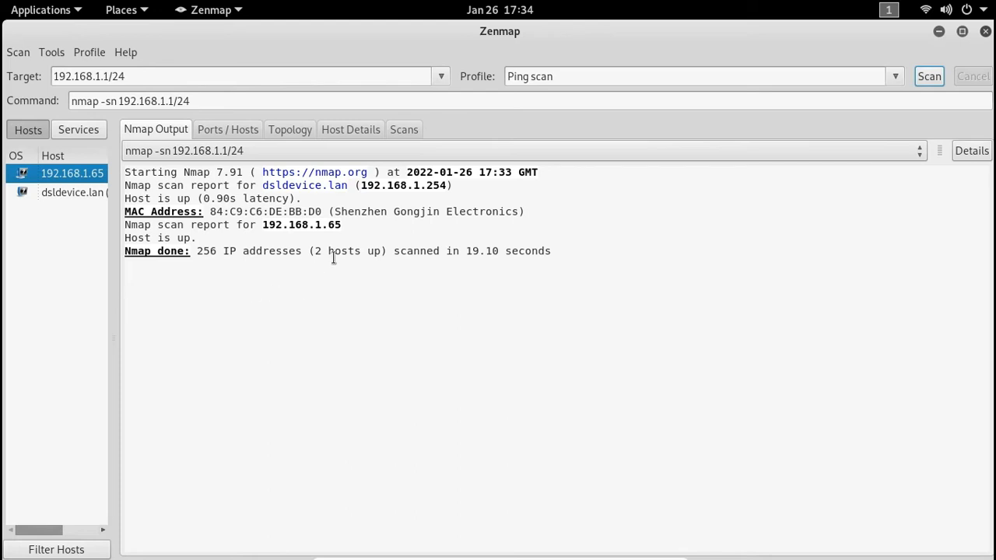
# - Highlight the Shenzhen Gongjin Electronics vendor and the address 192.168.1.65 in the Nmap output, and rerun the Ping scan
pyautogui.moveTo(334, 212); pyautogui.dragTo(527, 212)
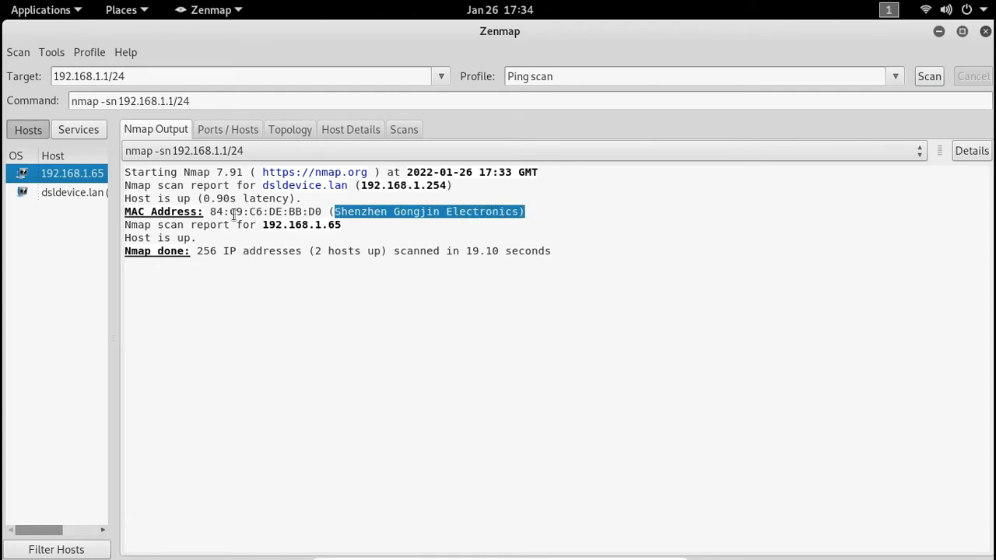
pyautogui.moveTo(217, 212); pyautogui.dragTo(344, 230)
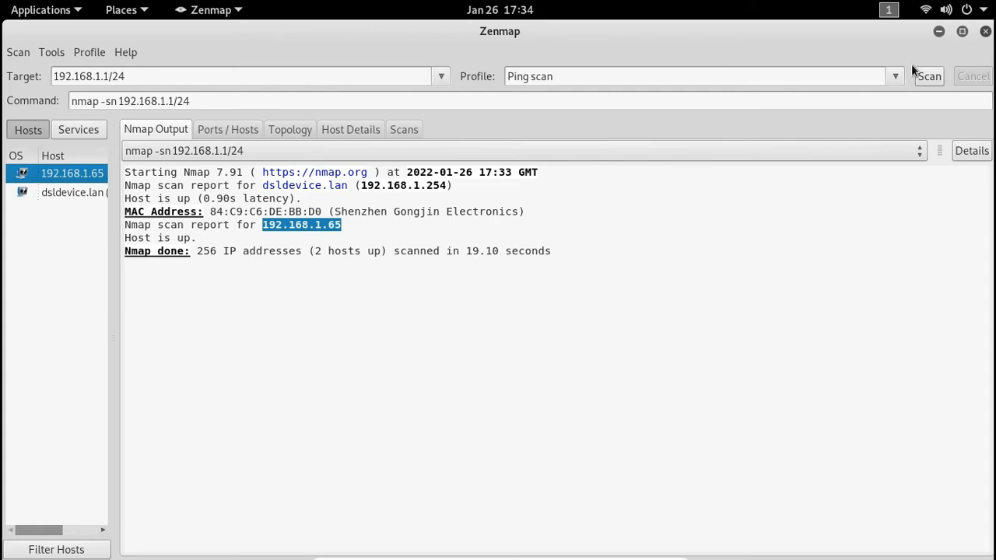
pyautogui.click(933, 76)
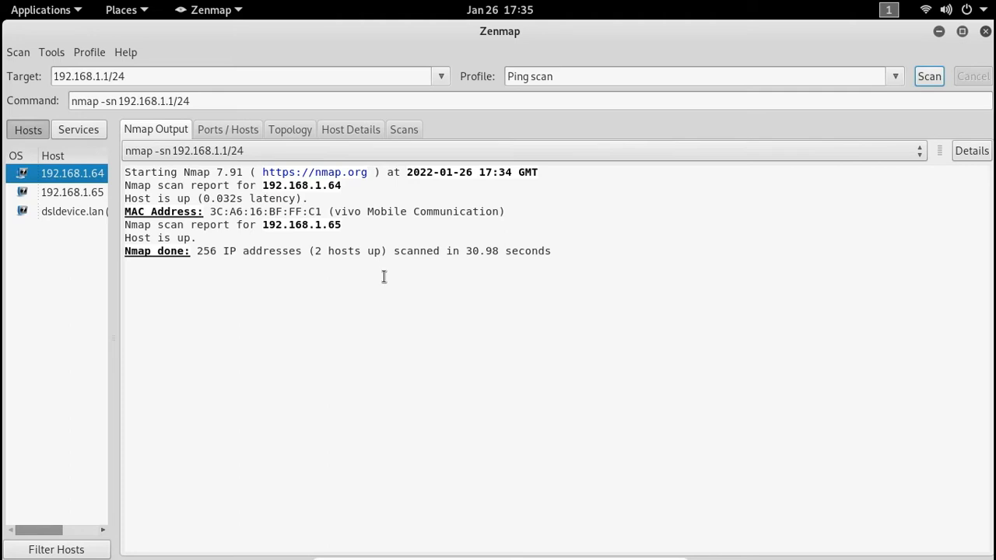
# - Highlight the vivo device's MAC address in the Nmap output, and run a Quick scan of the same network range
pyautogui.click(211, 214)
pyautogui.moveTo(210, 214); pyautogui.dragTo(319, 216)
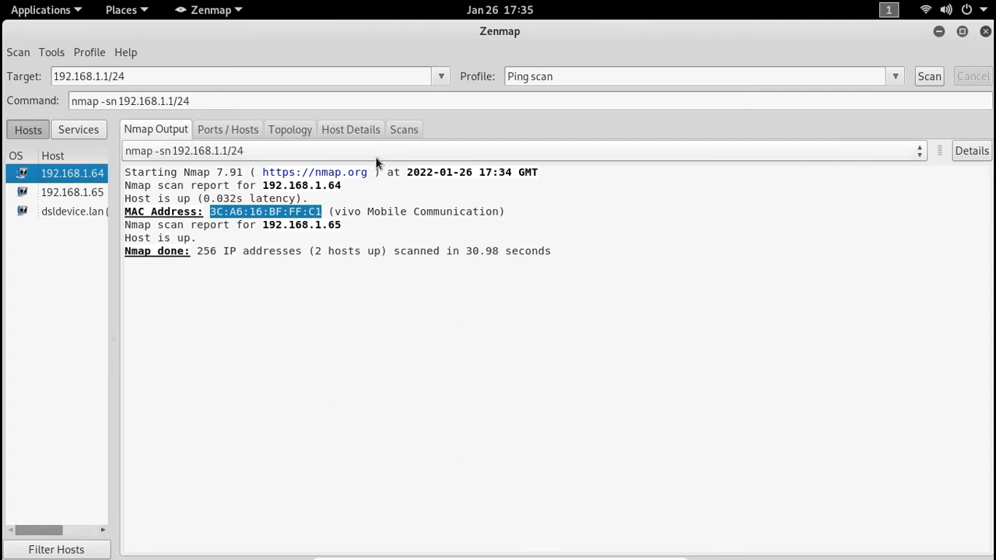
pyautogui.click(896, 76)
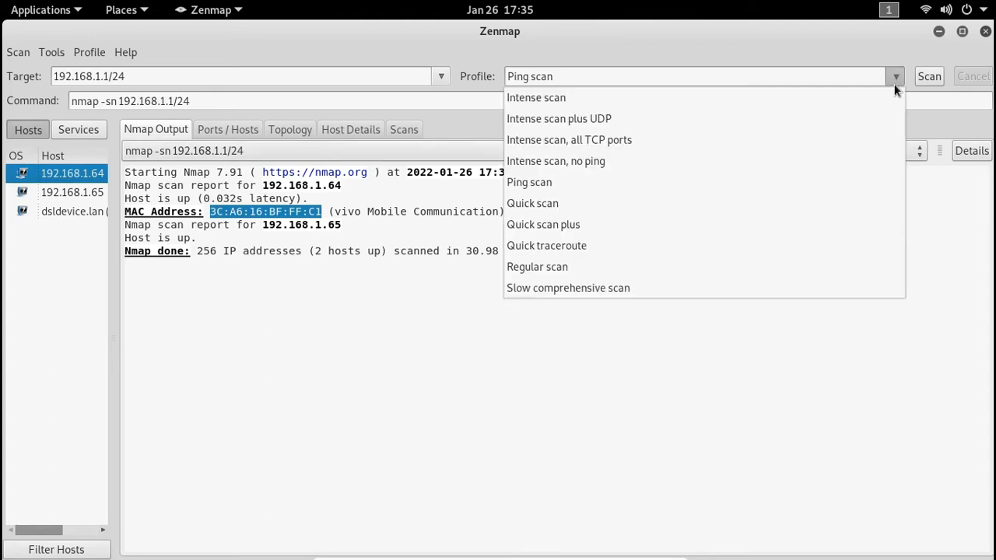
pyautogui.click(704, 204)
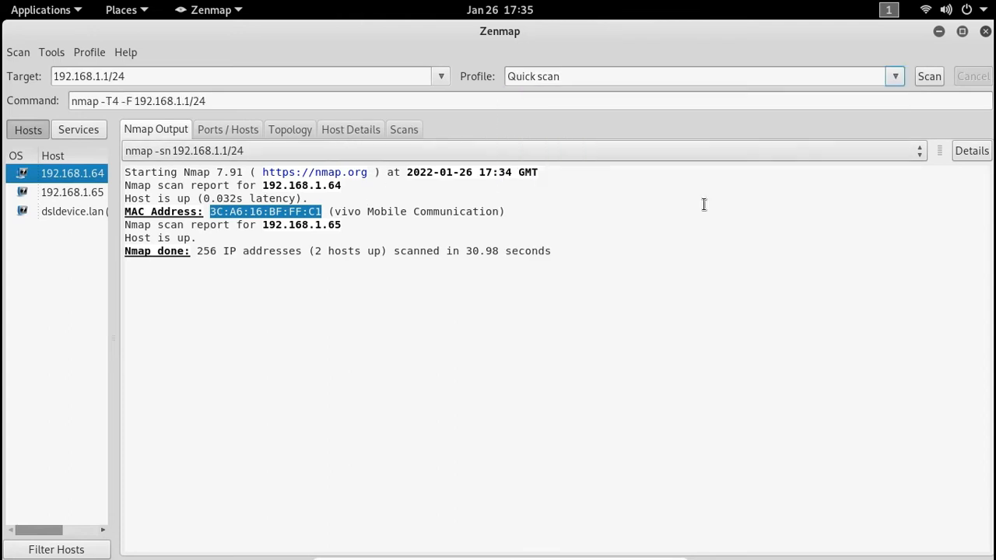
pyautogui.click(930, 82)
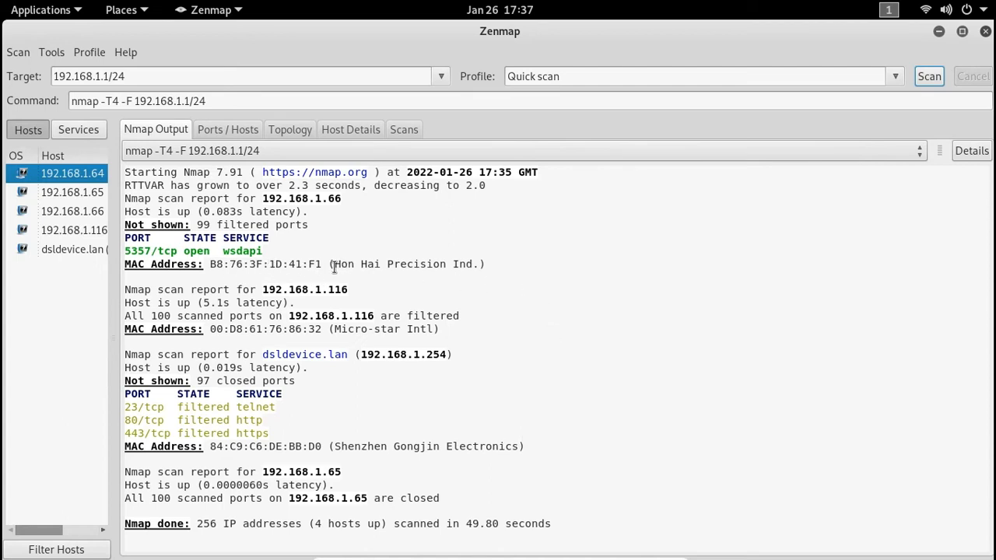
# - Examine the Quick scan output, highlighting the vendor, MAC addresses, and port and service entries of the reported hosts
pyautogui.moveTo(335, 265); pyautogui.dragTo(478, 264)
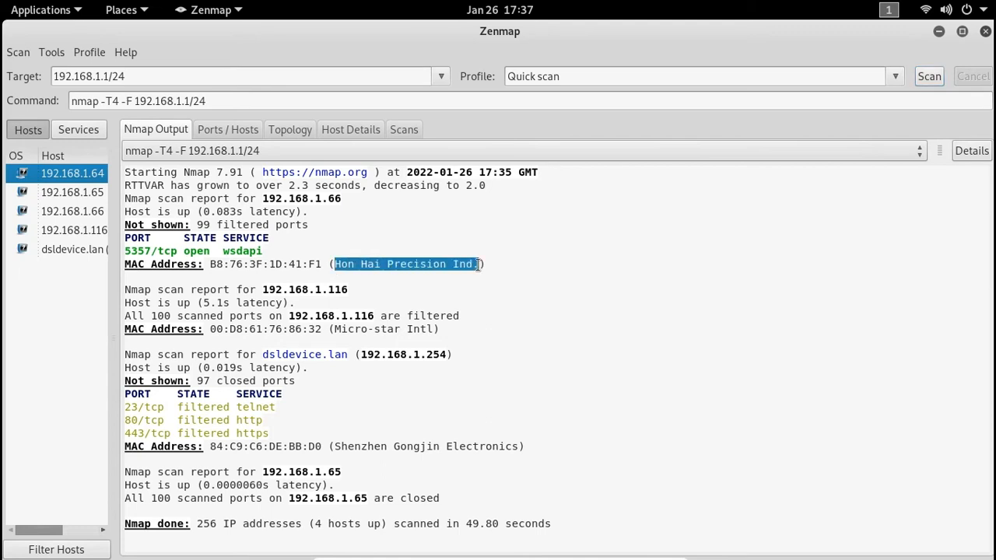
pyautogui.moveTo(217, 264); pyautogui.dragTo(303, 266)
pyautogui.moveTo(319, 265); pyautogui.dragTo(328, 264)
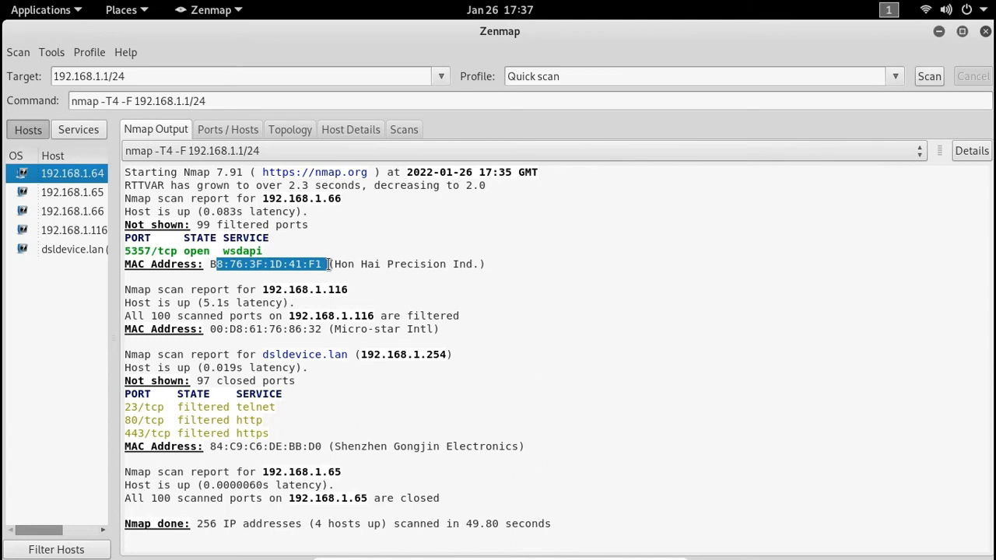
pyautogui.moveTo(130, 251); pyautogui.dragTo(267, 250)
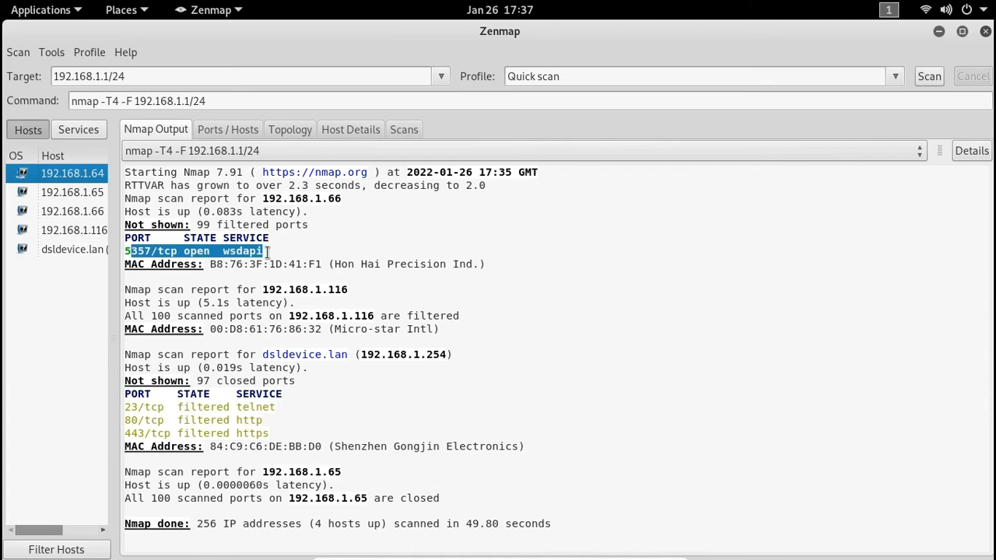
pyautogui.click(304, 314)
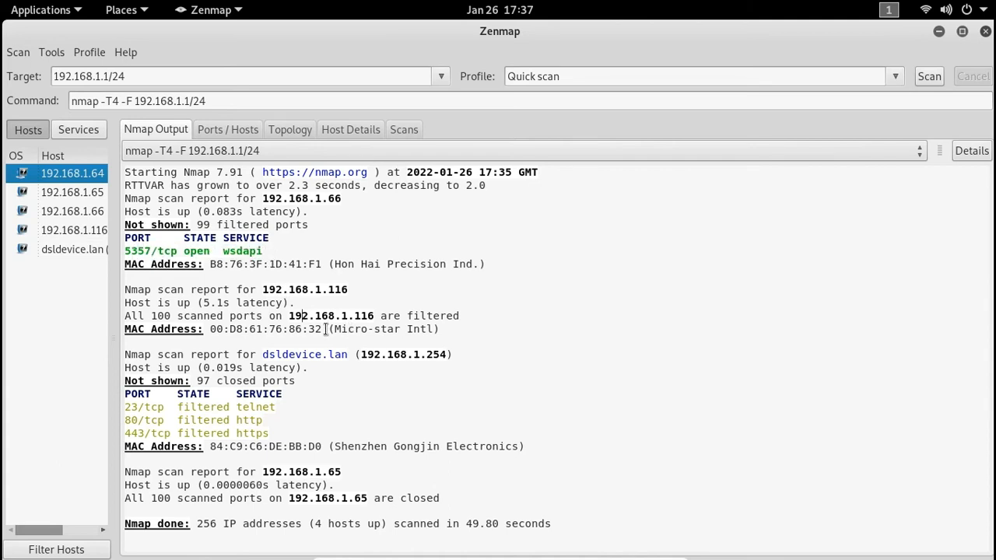
pyautogui.moveTo(324, 328); pyautogui.dragTo(218, 328)
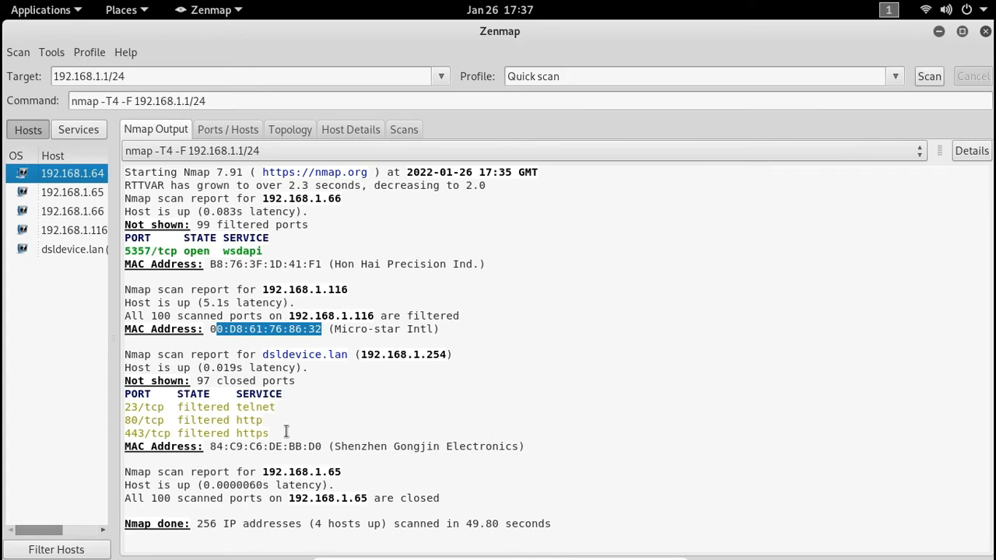
pyautogui.moveTo(284, 434); pyautogui.dragTo(148, 406)
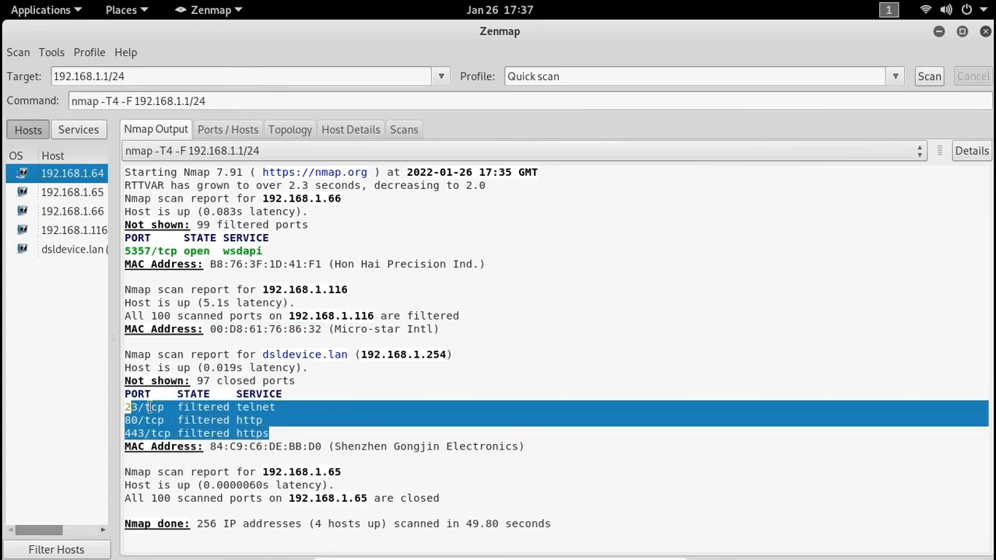
pyautogui.click(362, 394)
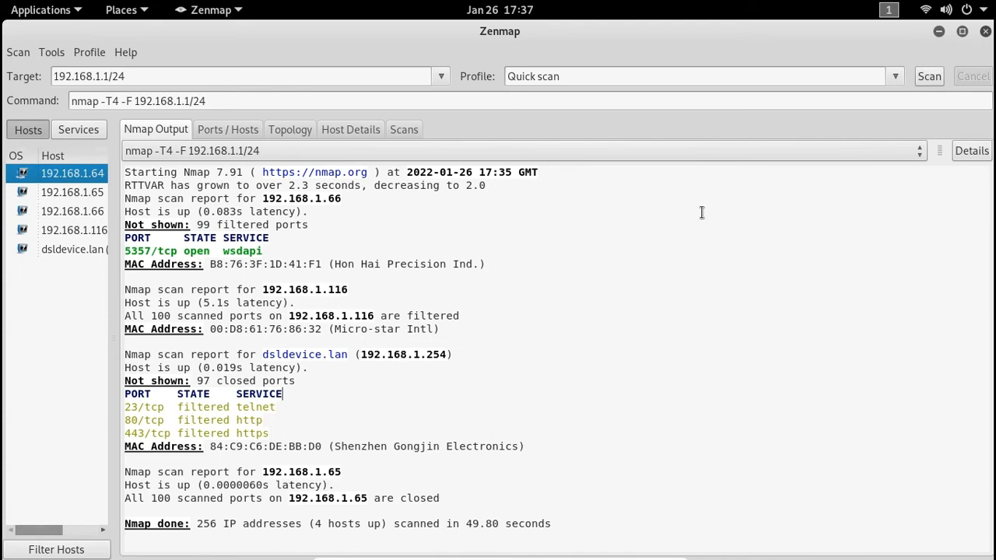
# - Run a Quick scan plus of the 192.168.1.1/24 range and review its output from the first host report
pyautogui.click(895, 76)
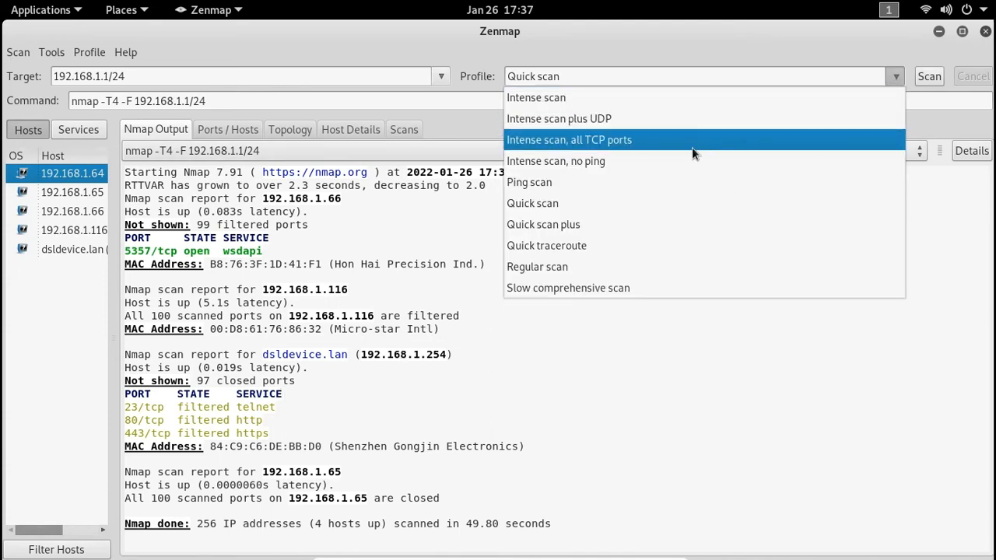
pyautogui.click(624, 227)
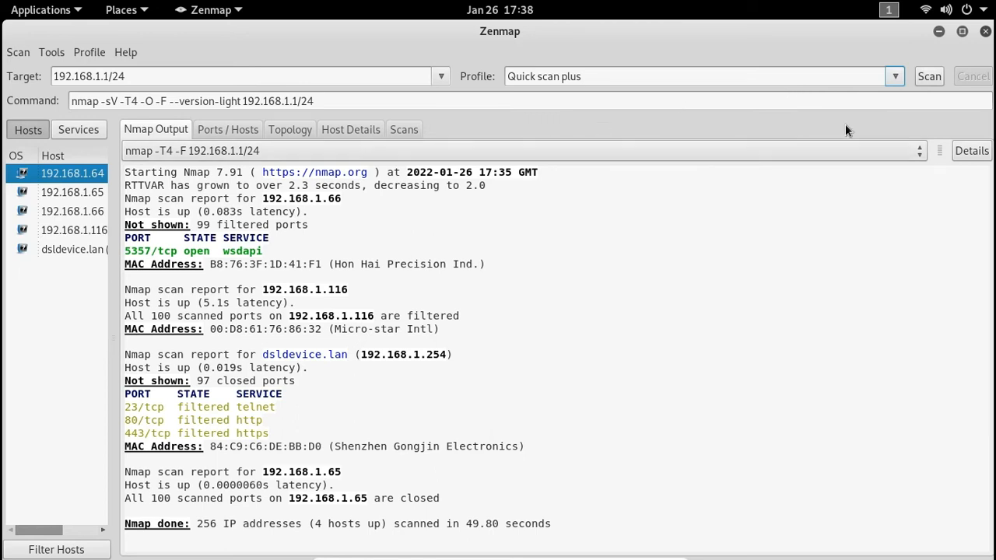
pyautogui.click(930, 77)
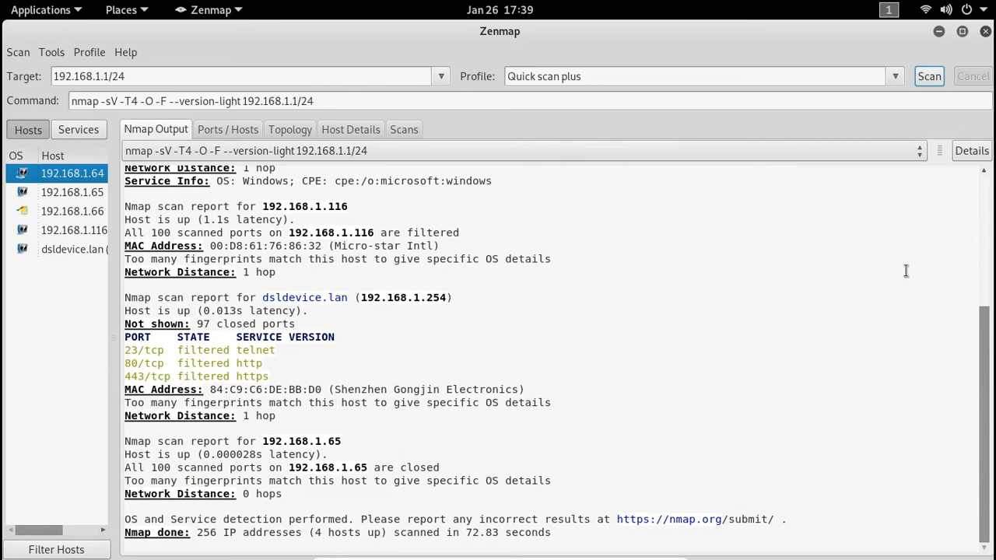
pyautogui.moveTo(988, 319); pyautogui.dragTo(990, 190)
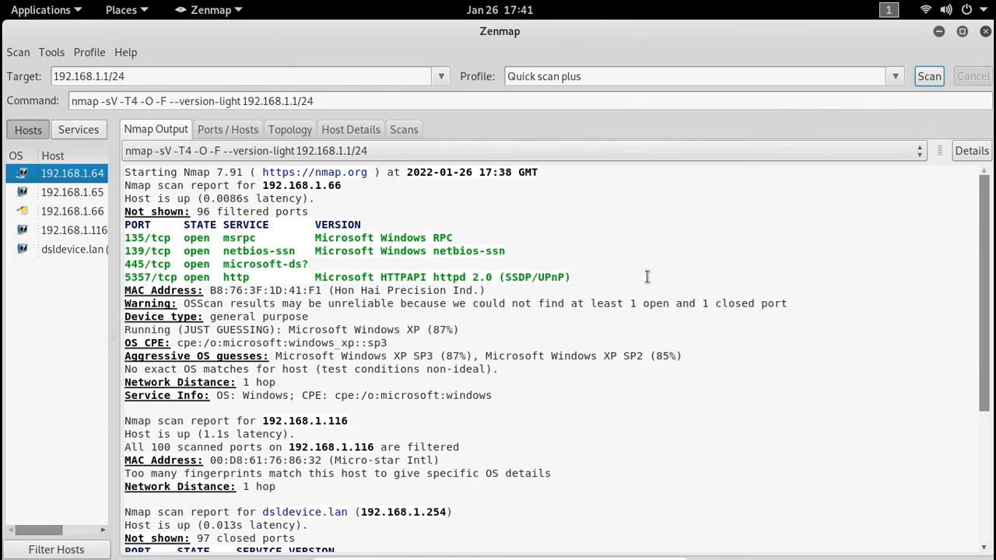
# - Review the remaining host reports in the Quick scan plus output and look over the available scan profiles
pyautogui.moveTo(982, 263); pyautogui.dragTo(984, 359)
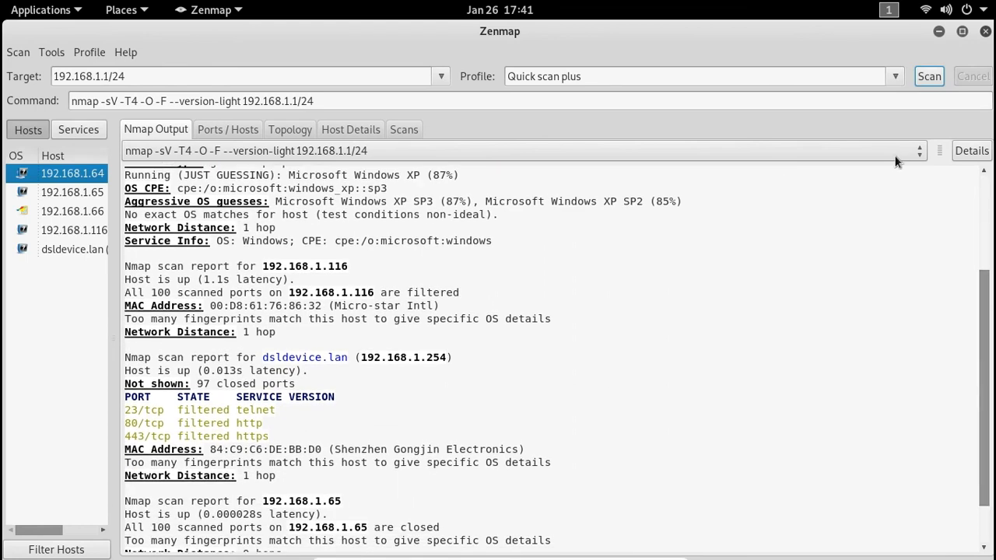
pyautogui.click(894, 76)
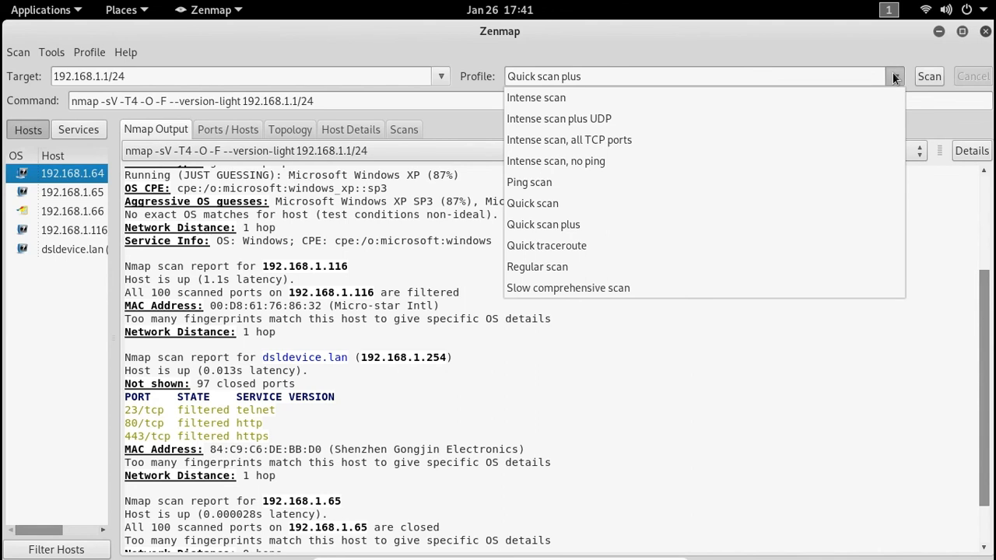
pyautogui.click(730, 331)
# - Change the scan target to the single host 192.168.1.66 and start a Quick scan plus of it
pyautogui.moveTo(95, 76); pyautogui.dragTo(175, 90)
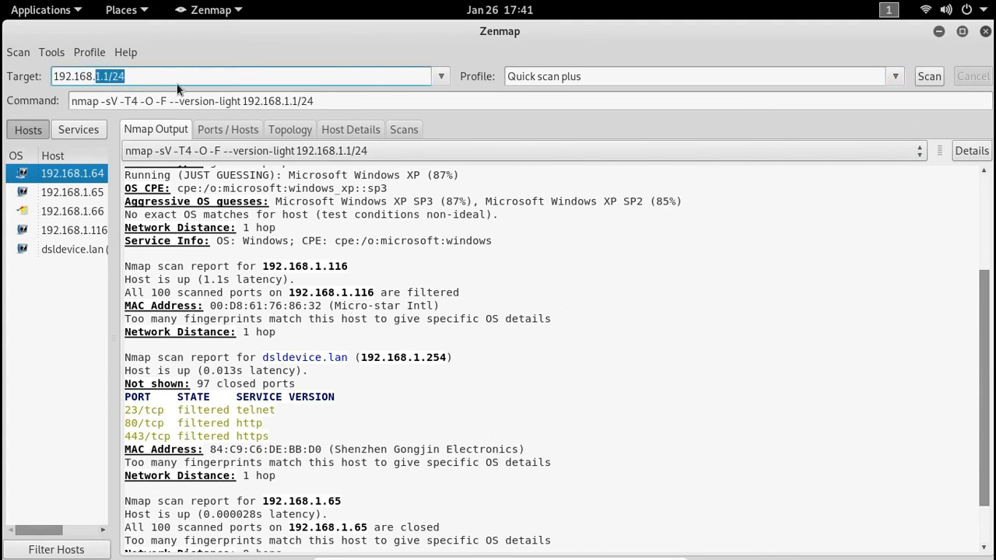
pyautogui.write('1.66')
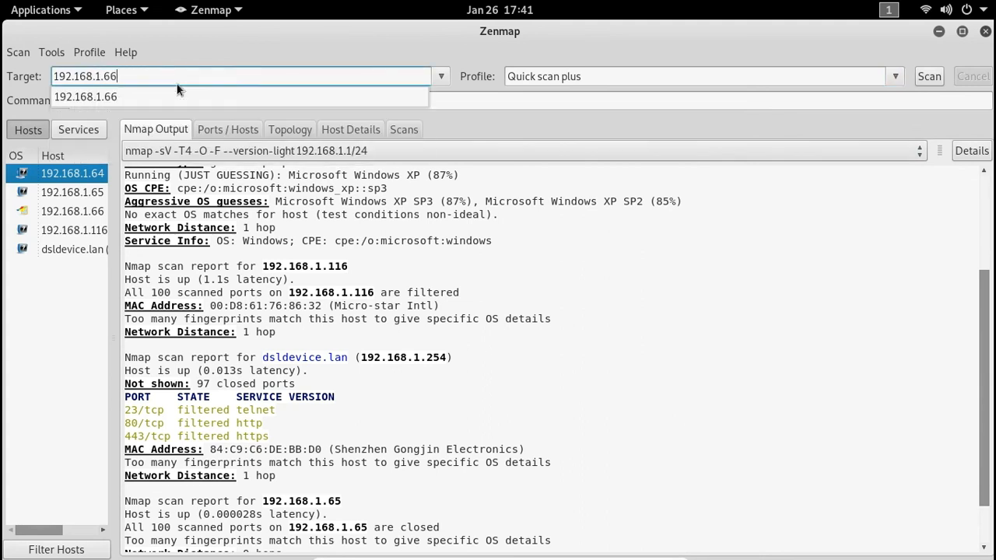
pyautogui.click(157, 95)
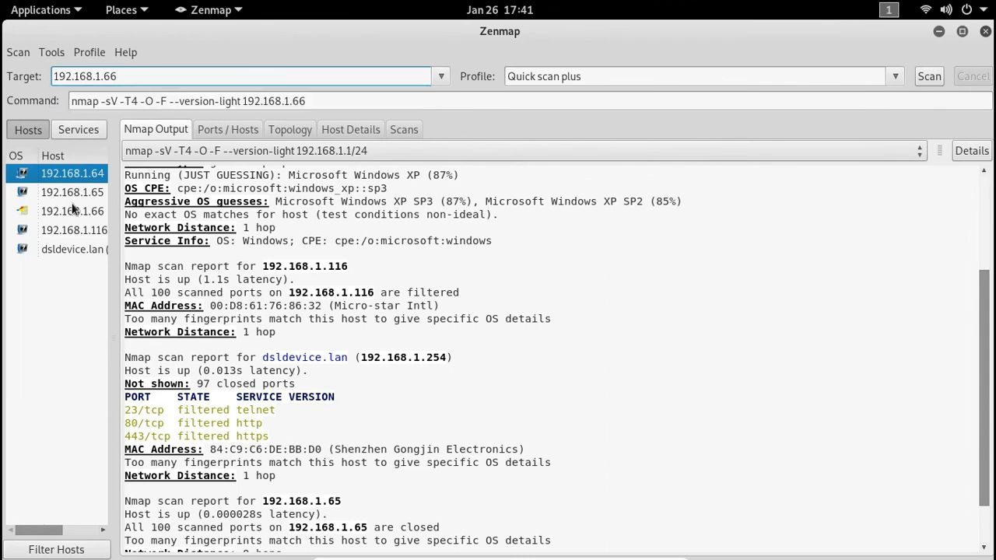
pyautogui.click(930, 77)
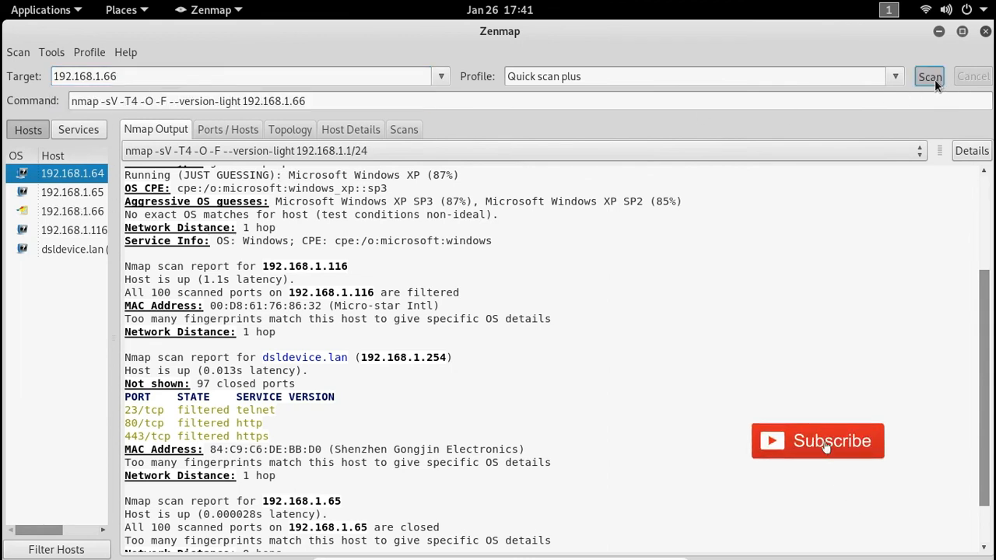